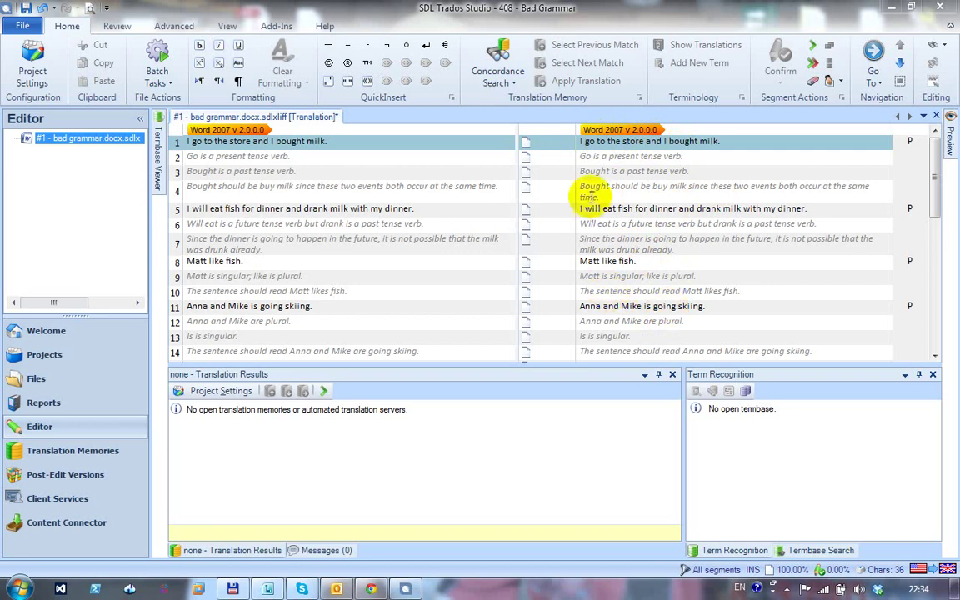
- Select the grey italic comment segments 2, 3 and 4 together in the bad grammar document
click(578, 144)
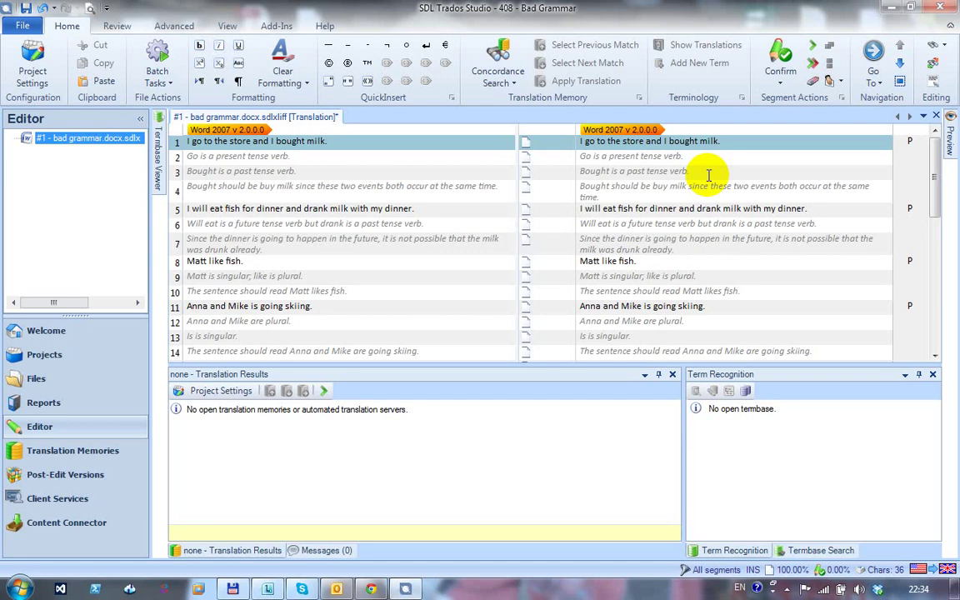
key(Down)
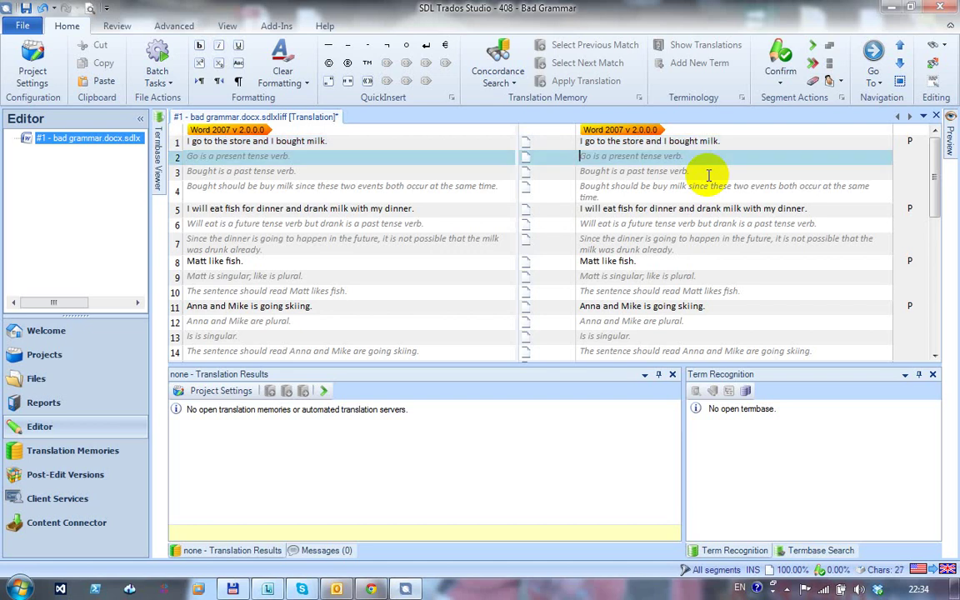
key(alt)
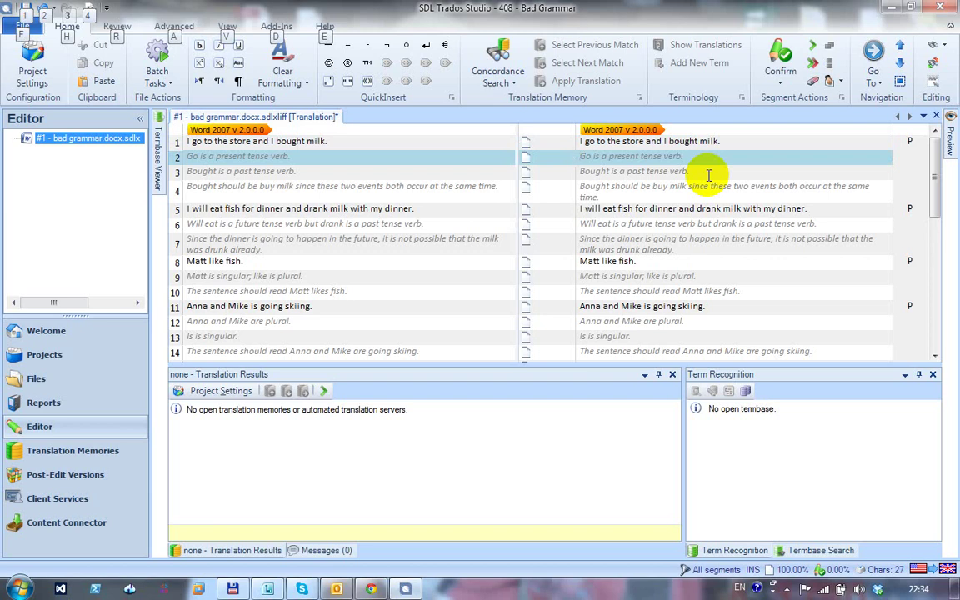
key(Escape)
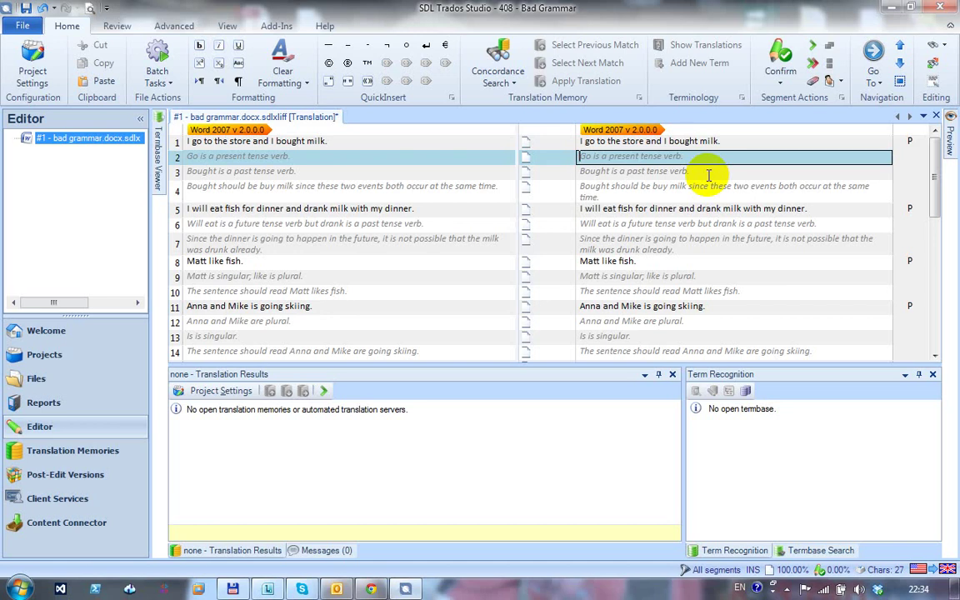
click(708, 175)
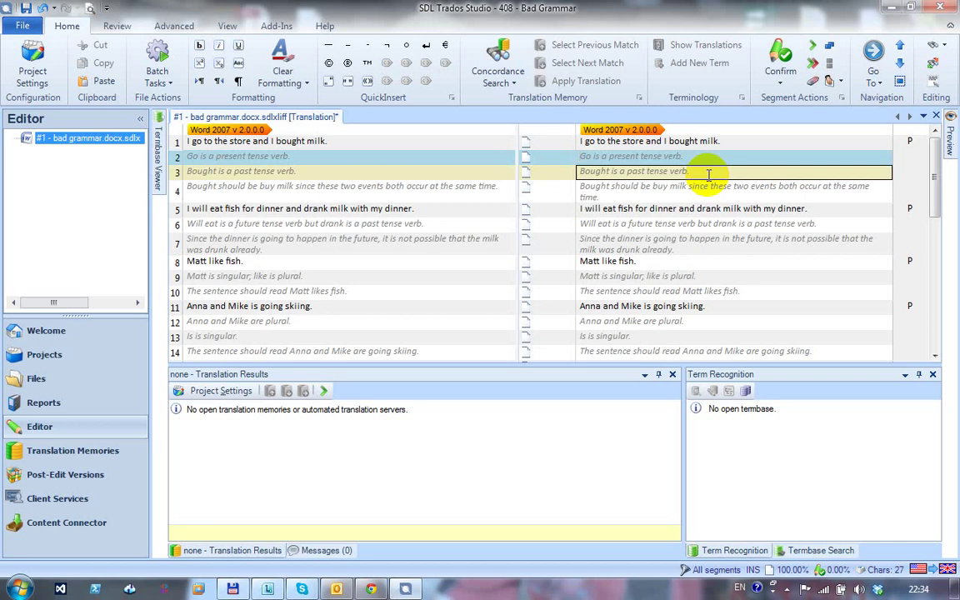
key(Down)
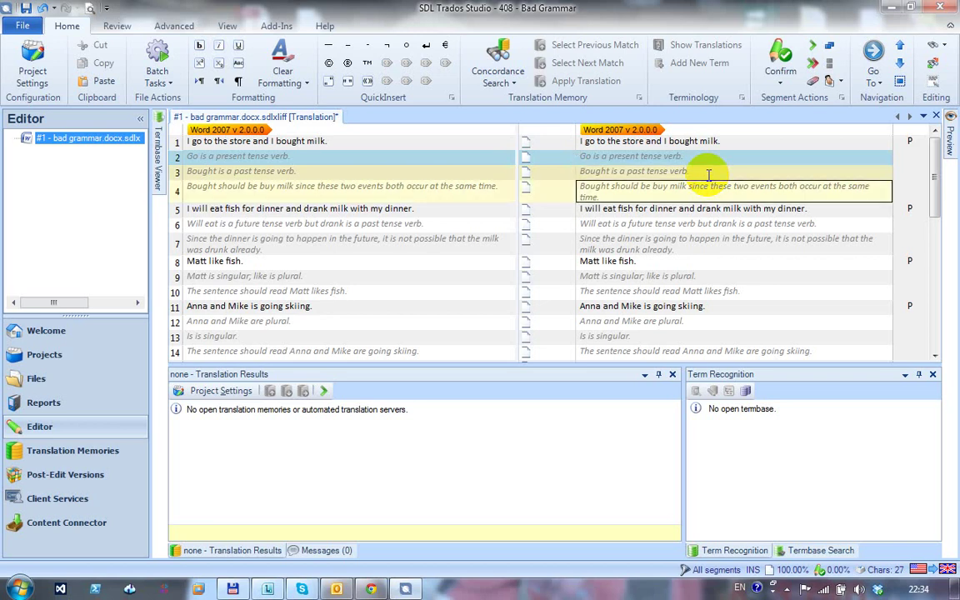
- Add the grey italic comment segments 6, 7, 9, 10, 12, 13 and 14 to the selection, skipping the example sentences
key(Down)
key(Down)
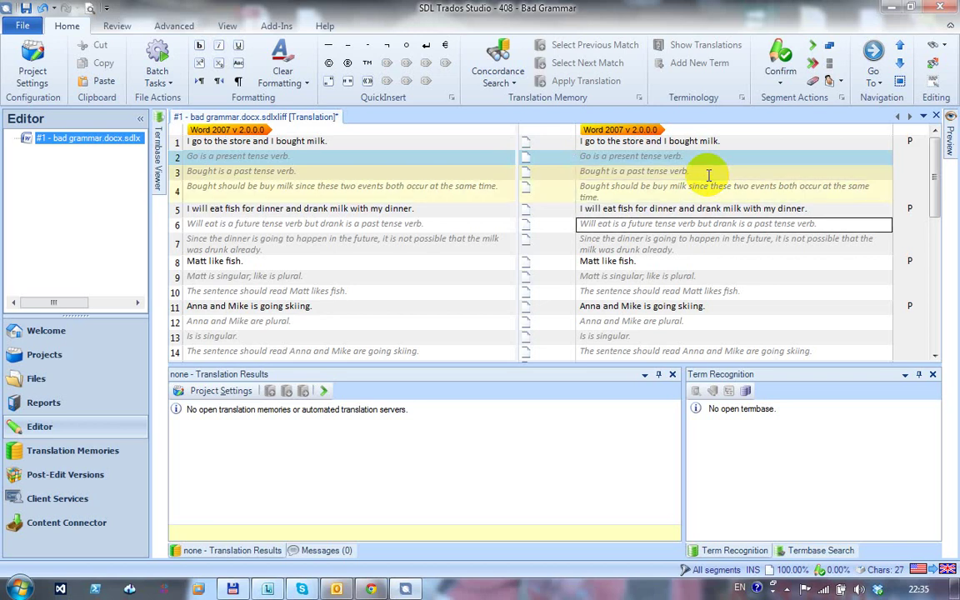
key(Down)
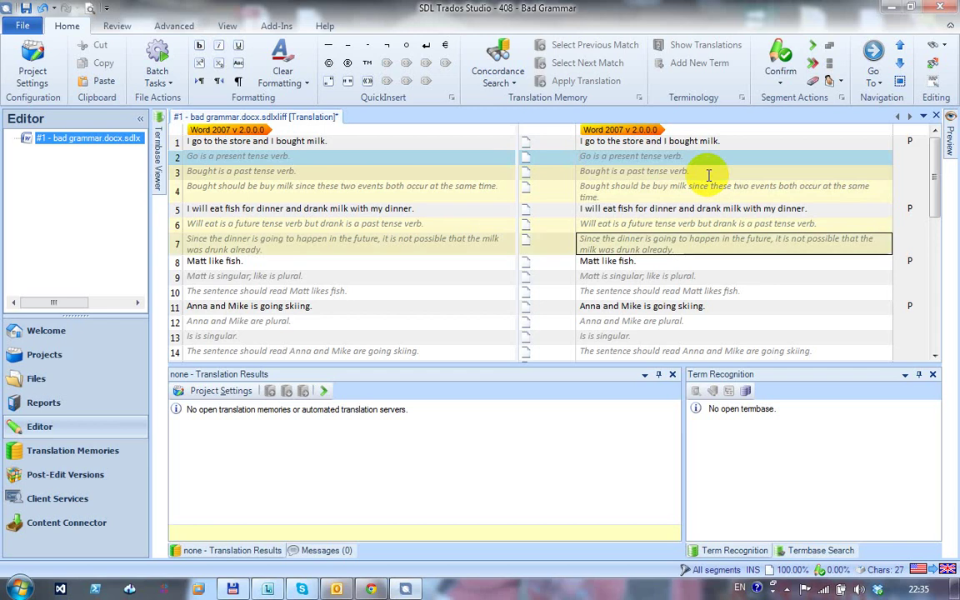
key(Down)
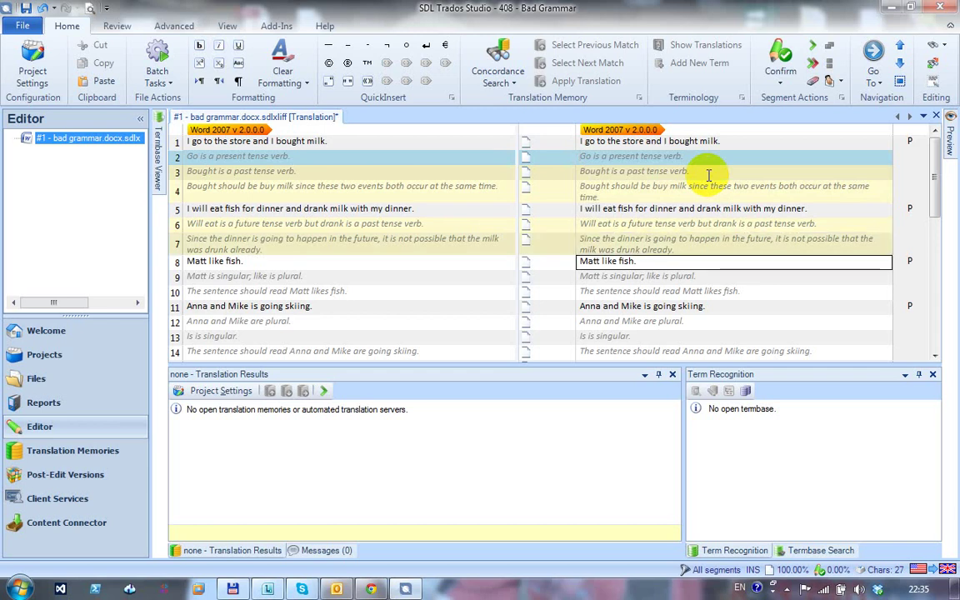
key(Down)
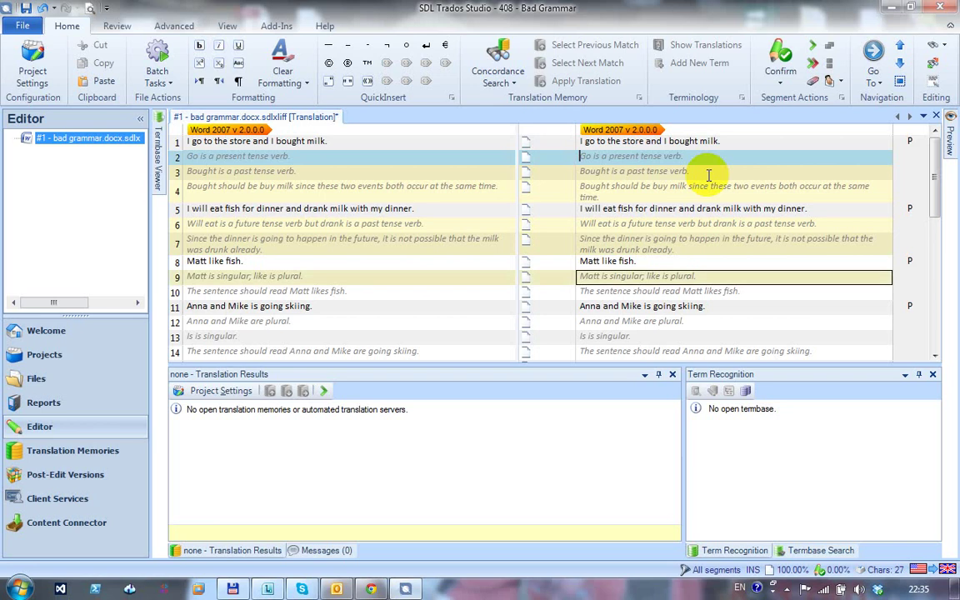
key(Down)
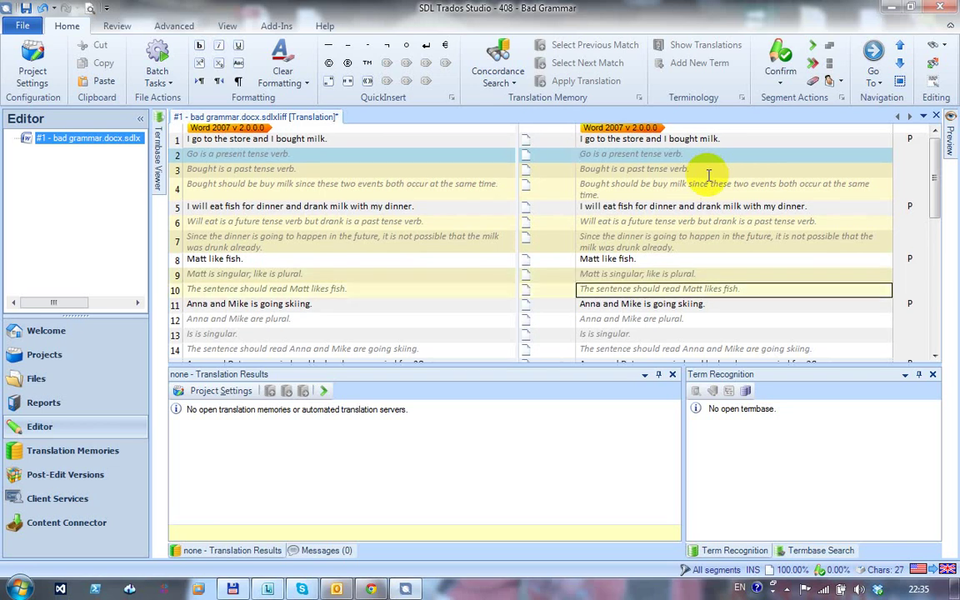
key(Down)
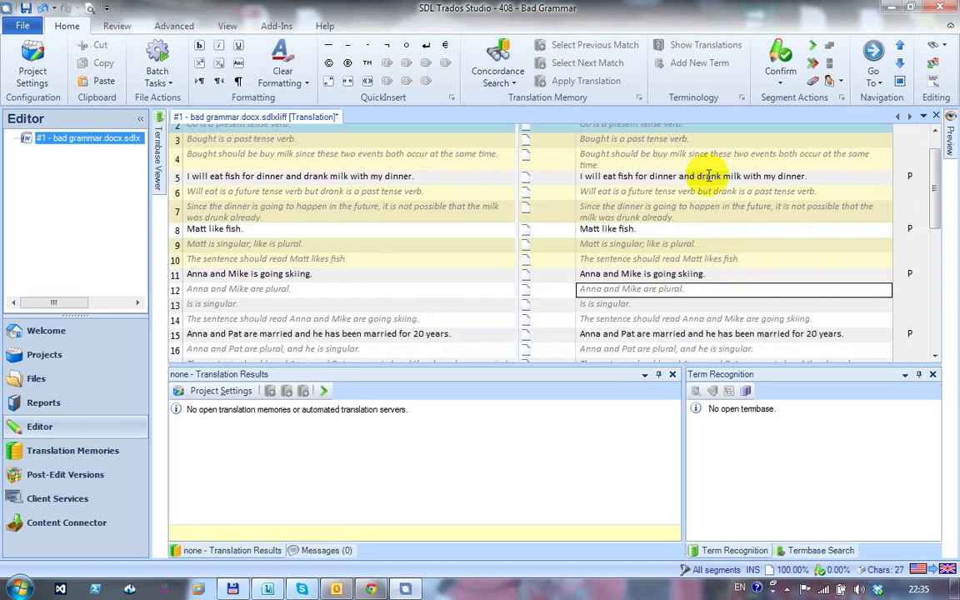
key(Down)
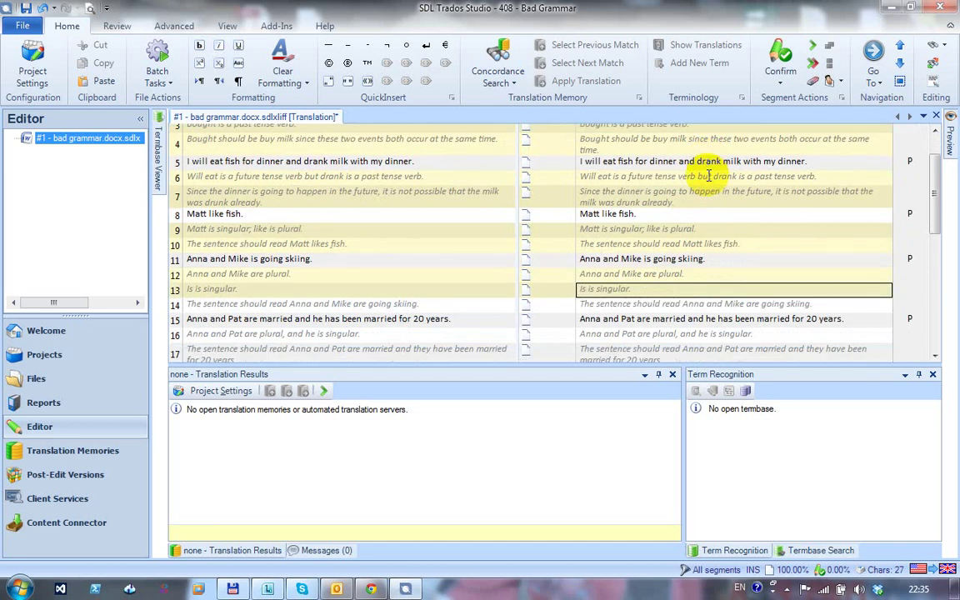
key(Down)
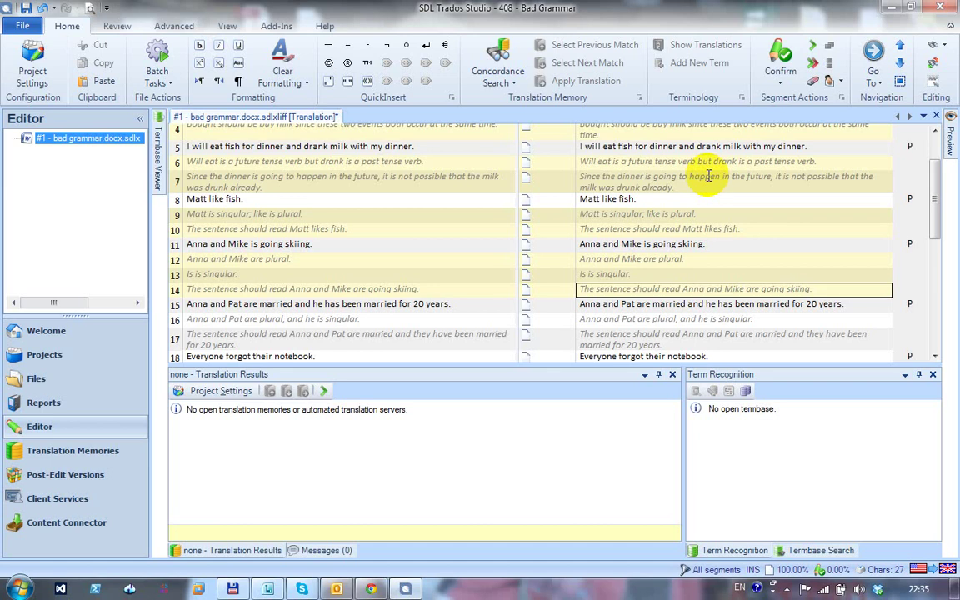
- Extend the selection with comment segments 16, 17, 19, 20, 22 and 24, leaving the example sentences out
key(ctrl+Return)
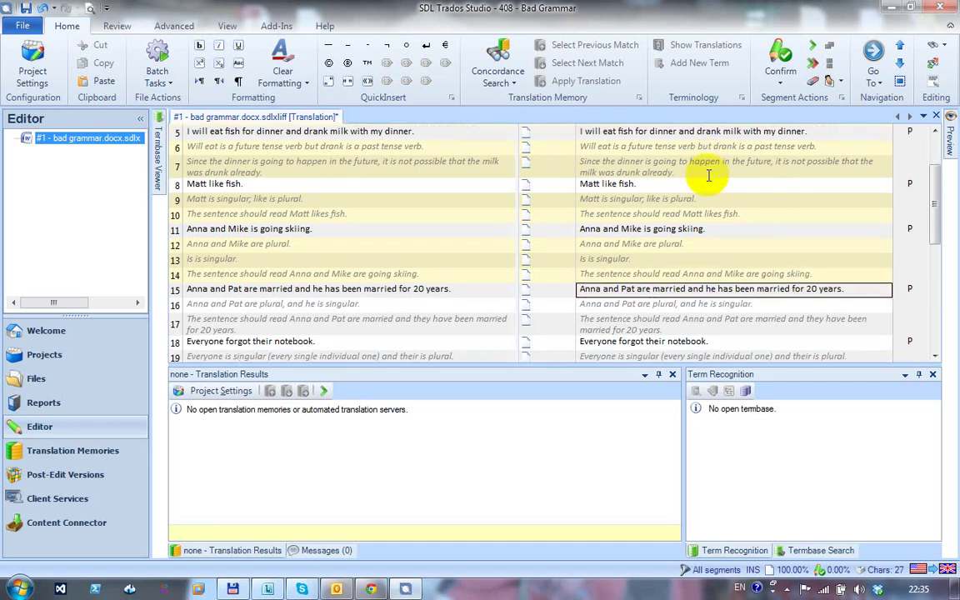
key(ctrl+Return)
key(ctrl+Return)
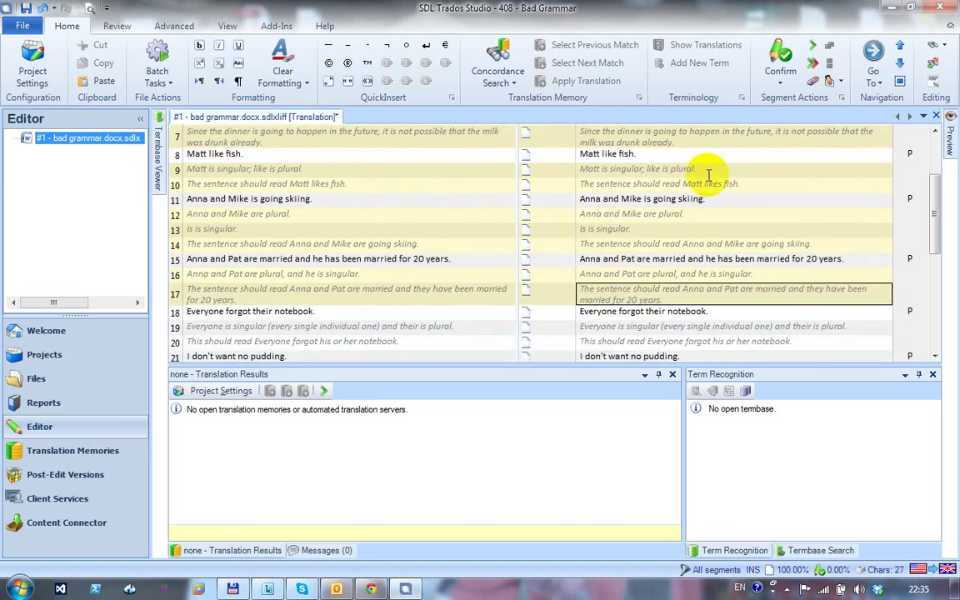
key(ctrl+Return)
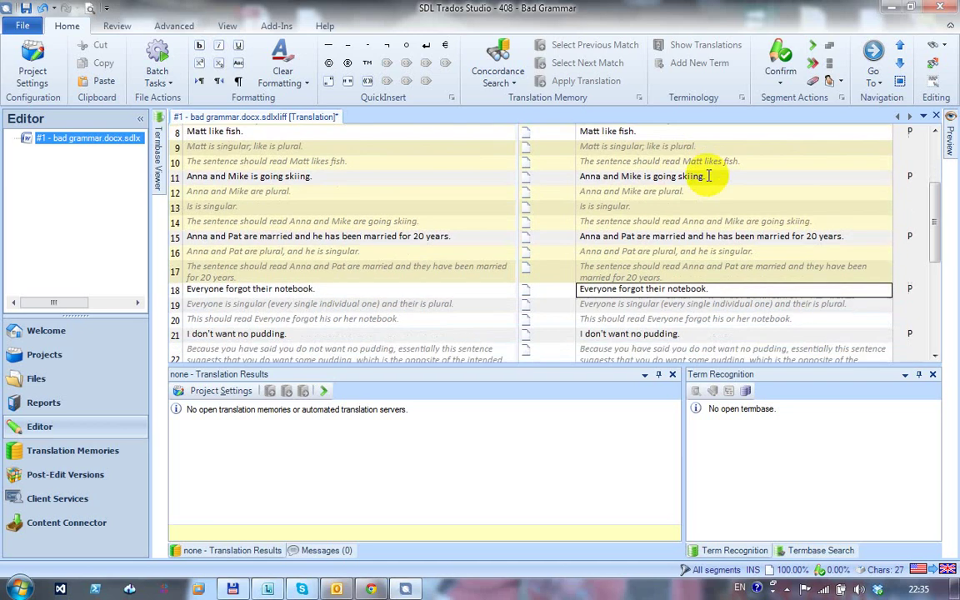
key(ctrl+Return)
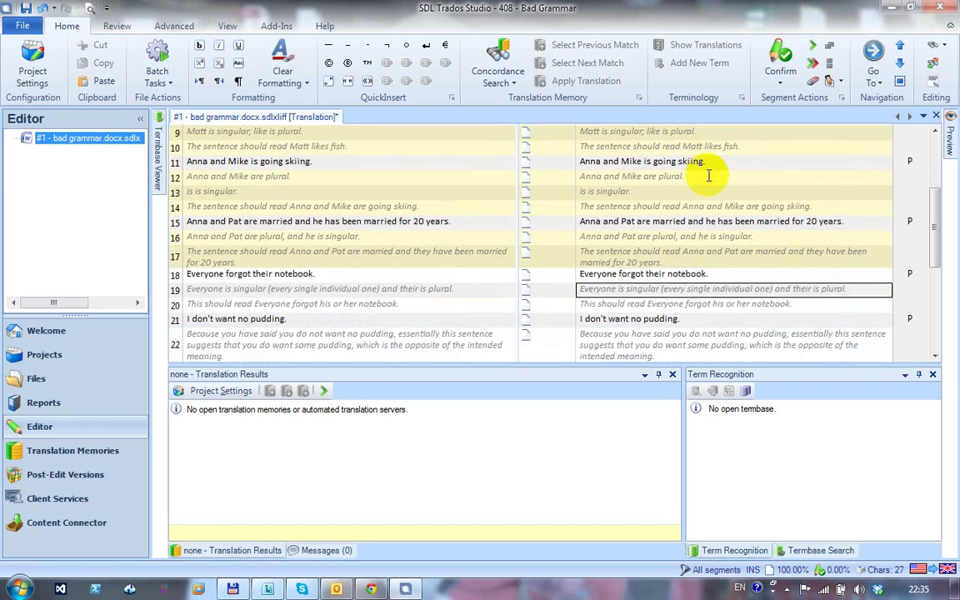
key(ctrl+Return)
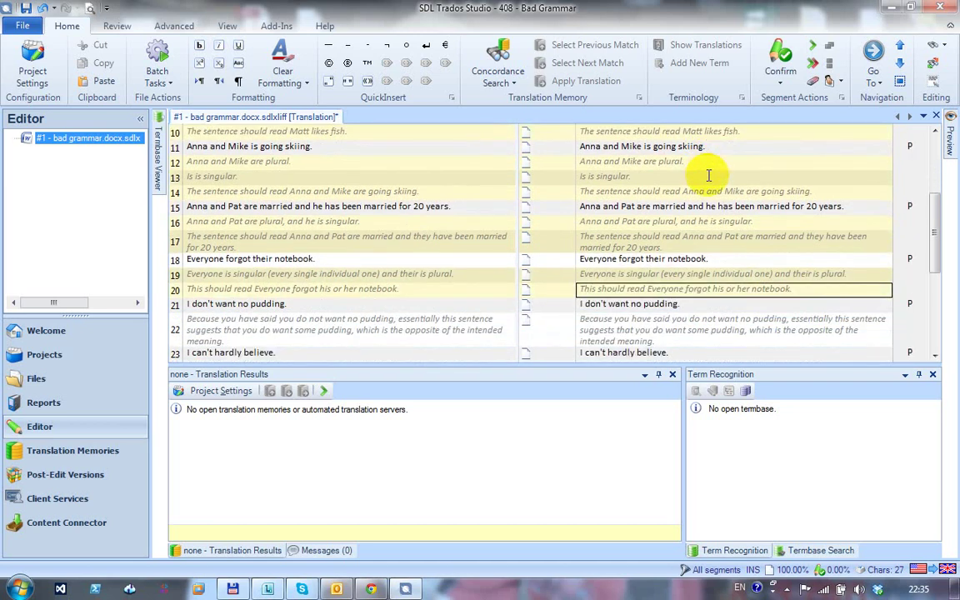
key(ctrl+Return)
key(ctrl+Return)
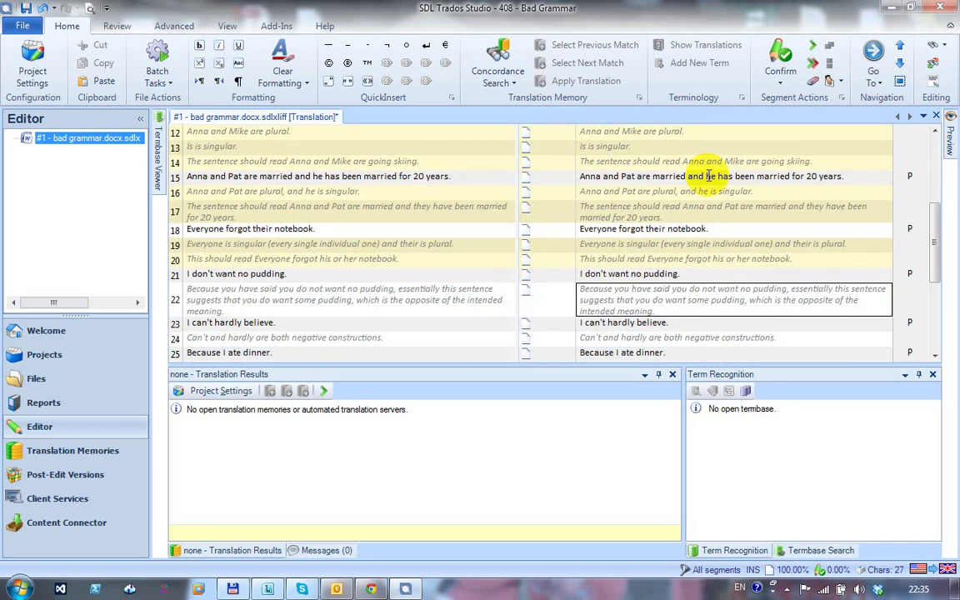
key(ctrl+Return)
key(ctrl+Return)
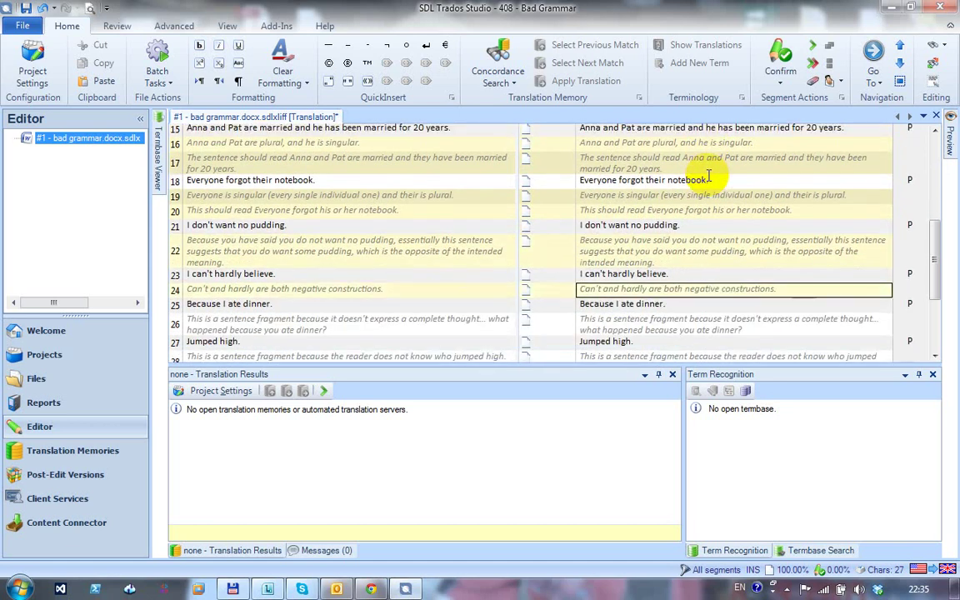
- Include the remaining comment segments 26, 28, 30, 31, 34 and 35 in the selection
key(ctrl+Return)
key(ctrl+Return)
key(ctrl+Return)
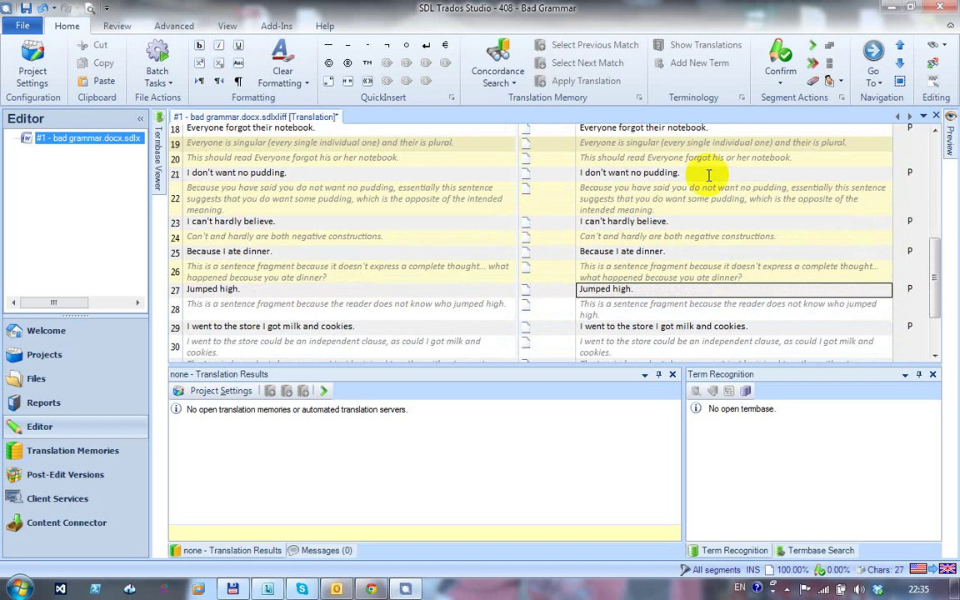
key(ctrl+Return)
key(ctrl+Return)
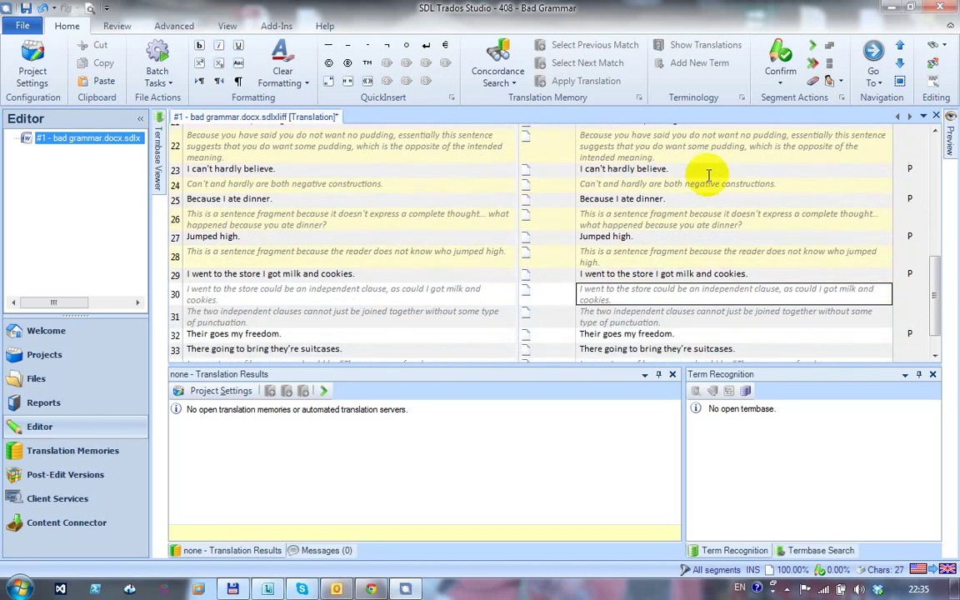
key(ctrl+Return)
key(ctrl+Return)
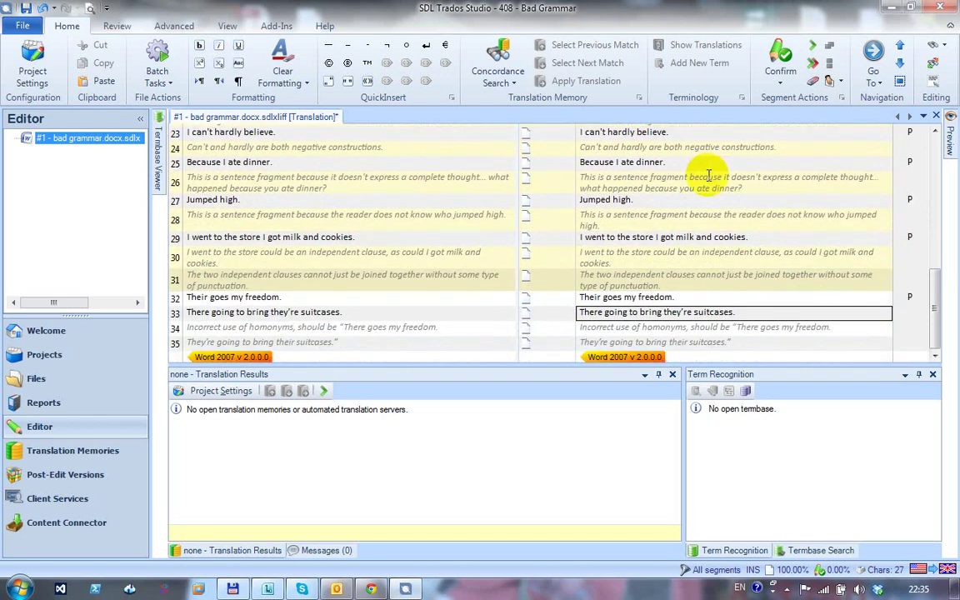
key(ctrl+Return)
key(ctrl+Return)
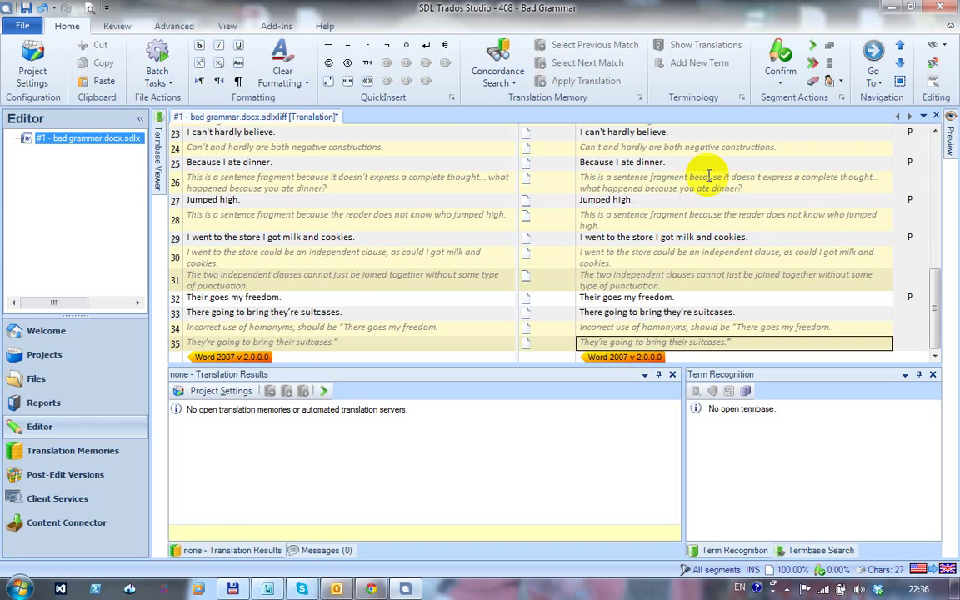
key(alt)
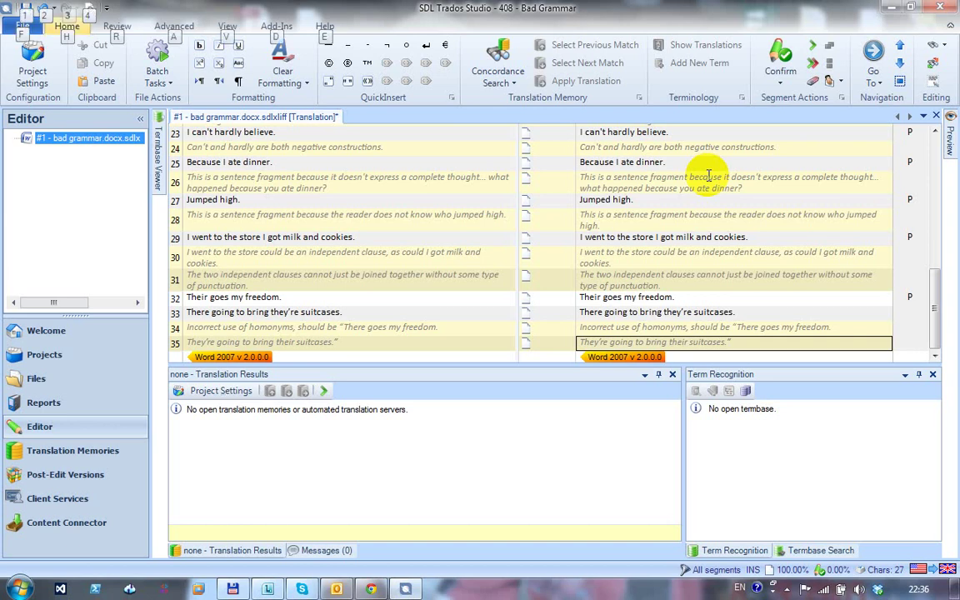
key(h)
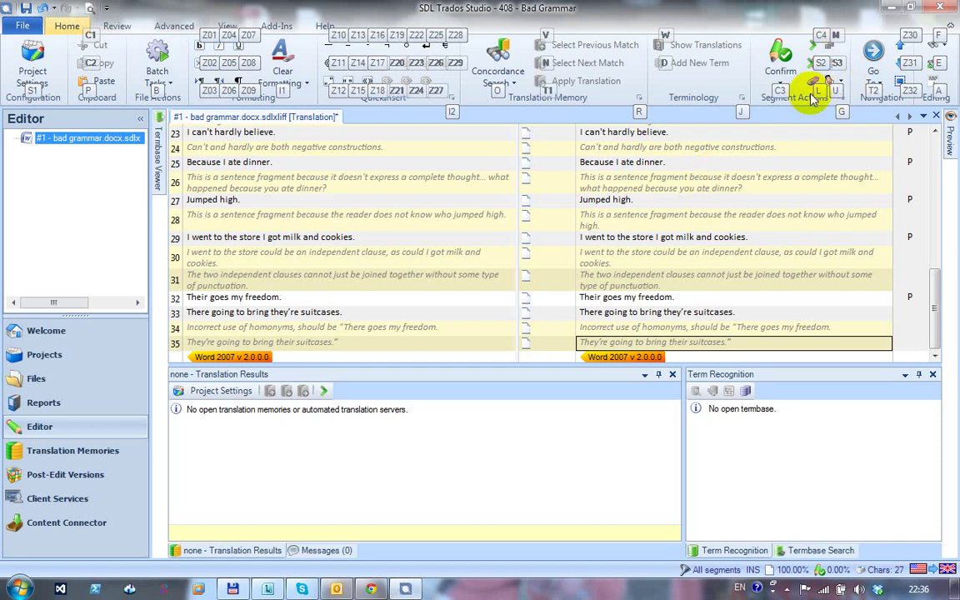
key(u)
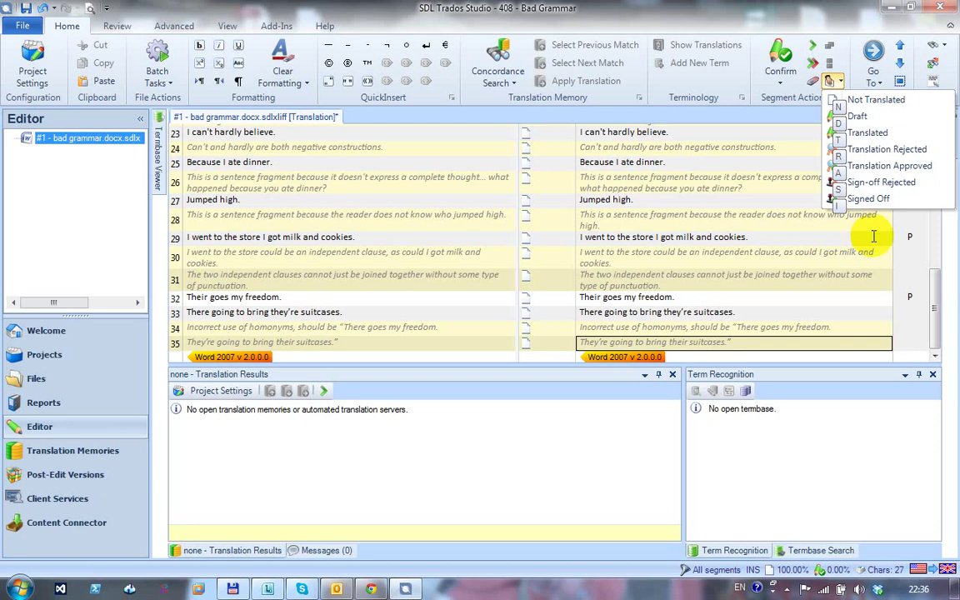
click(874, 237)
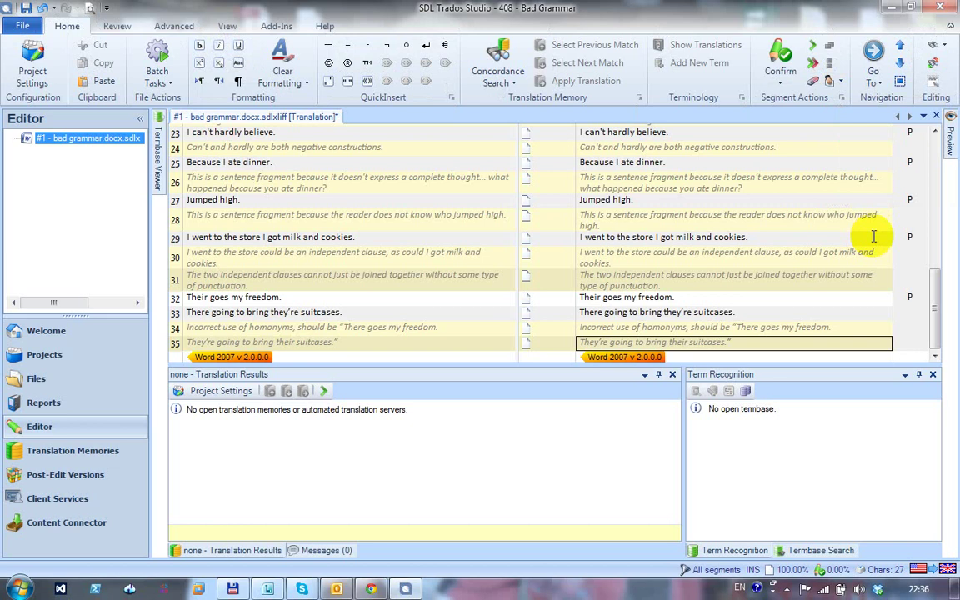
- Change the status of all selected comment segments to Translated and lock them
key(ctrl+alt+s)
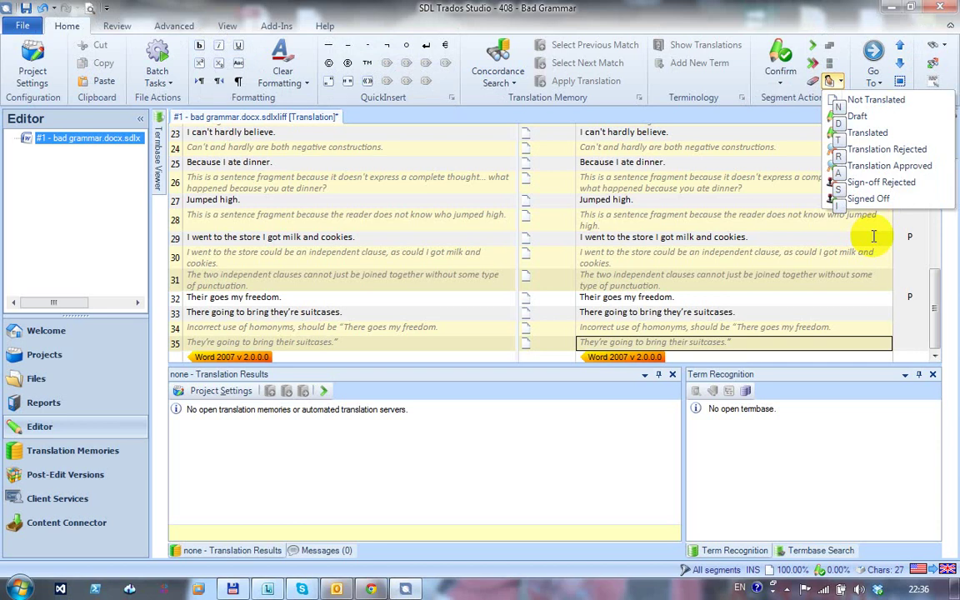
key(t)
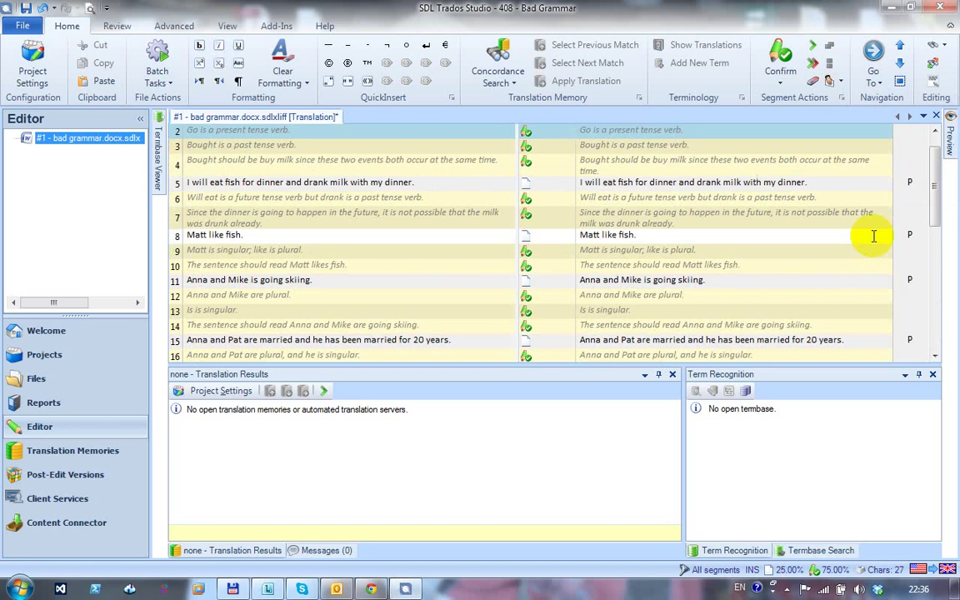
key(ctrl+l)
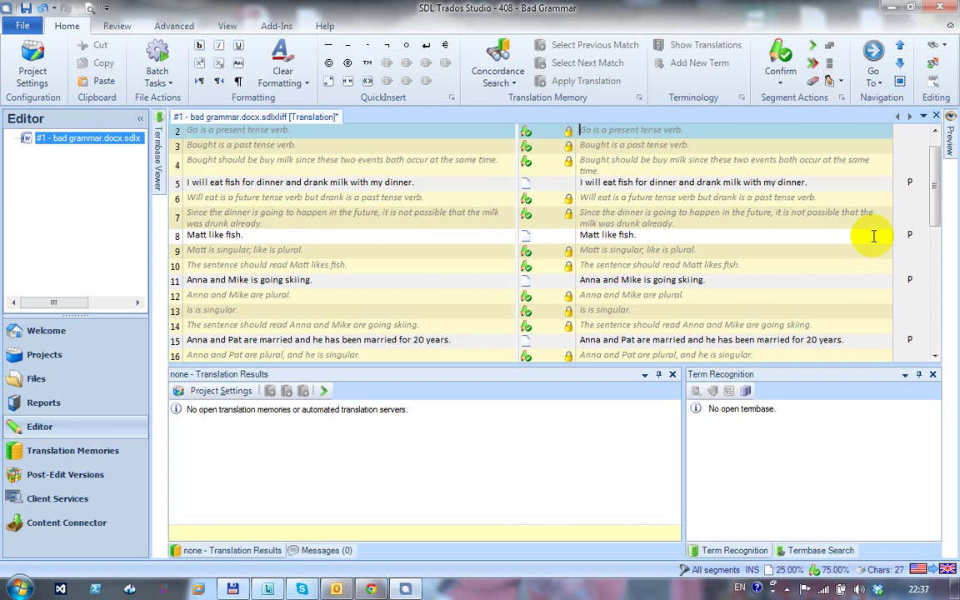
- Filter the editor display to show only unlocked segments
key(alt+r)
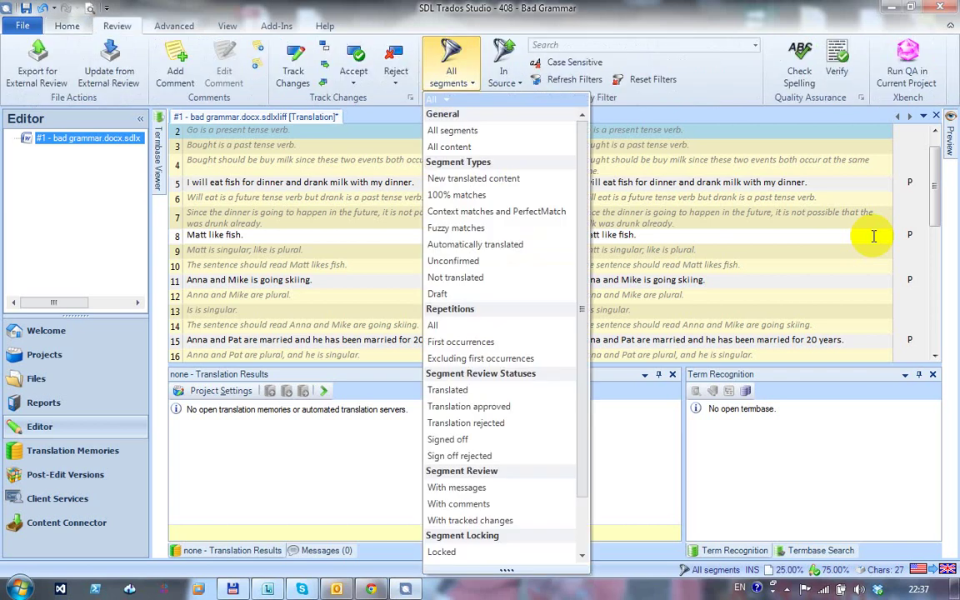
key(Down)
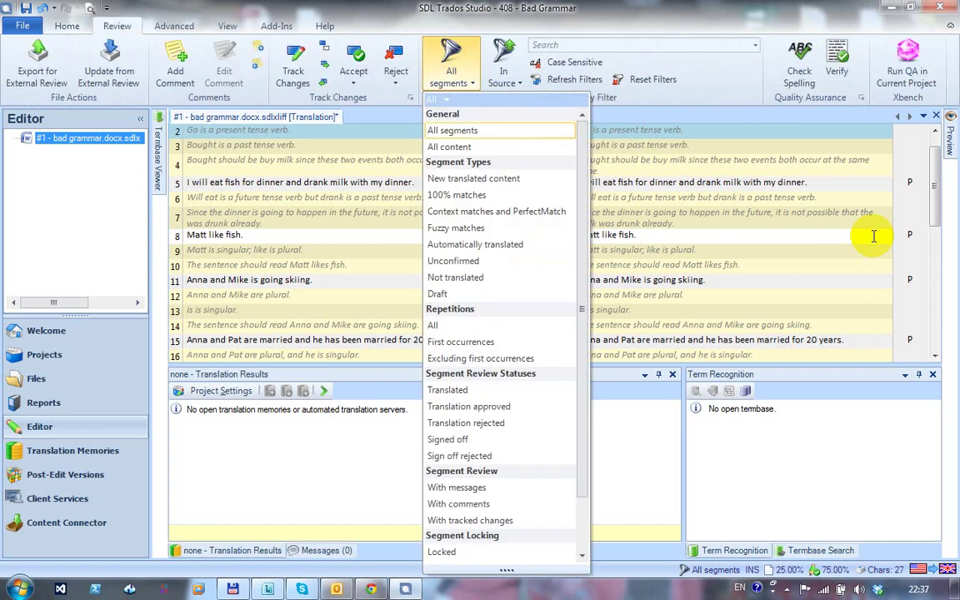
key(Down)
key(Down)
key(Down)
key(Down)
key(Down)
key(Down)
key(Down)
key(Down)
key(Down)
key(Down)
key(Down)
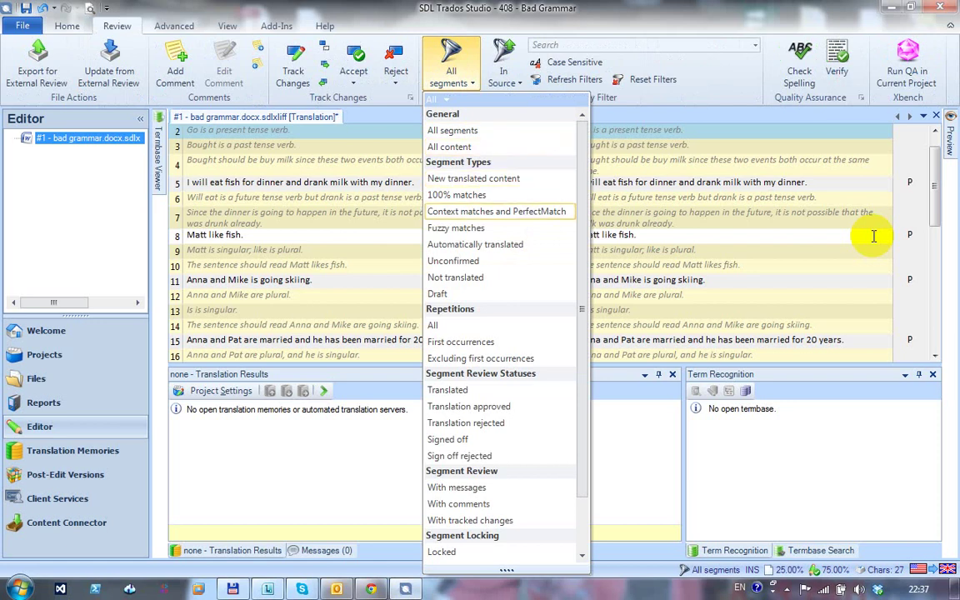
key(Down)
key(Down)
key(Down)
key(Down)
key(Down)
key(Down)
key(Down)
key(Down)
key(Down)
key(Down)
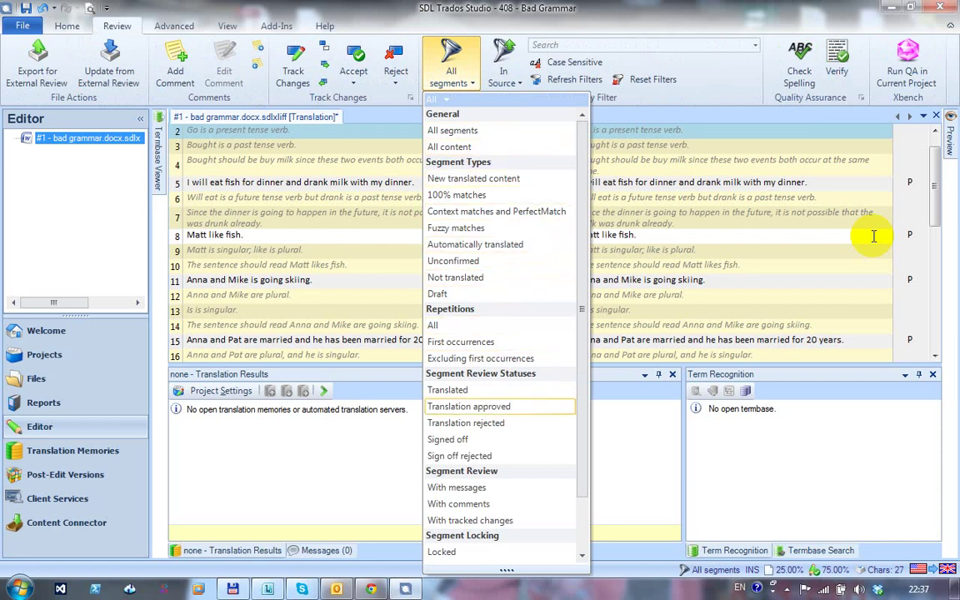
key(Down)
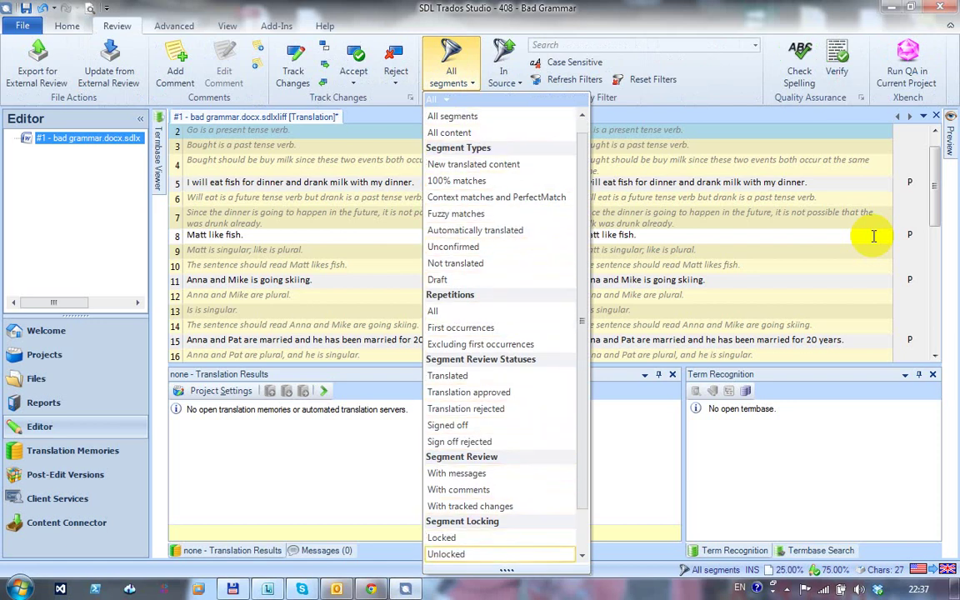
key(Return)
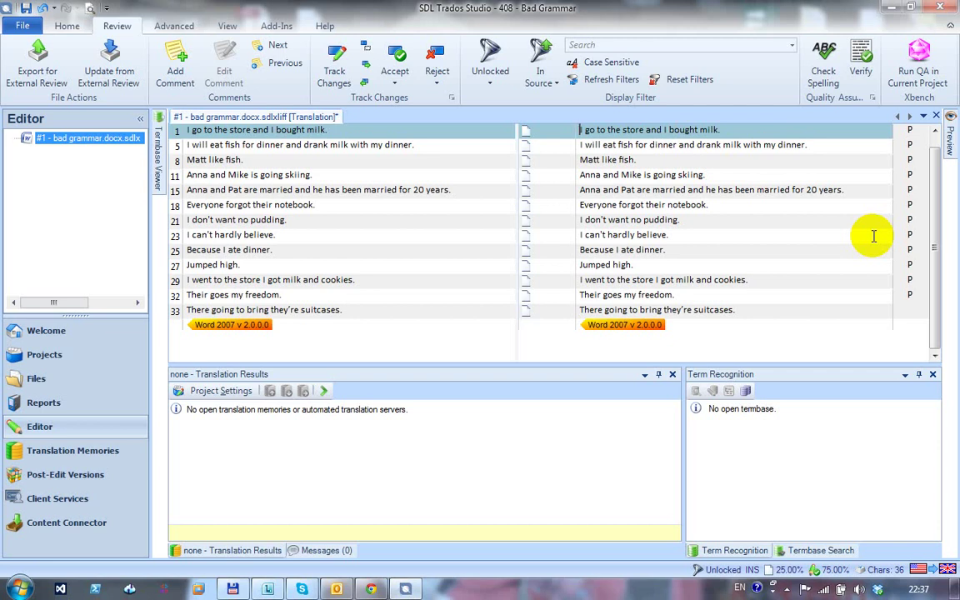
- Reset the display filter to All segments and unlock every segment in the document
click(490, 63)
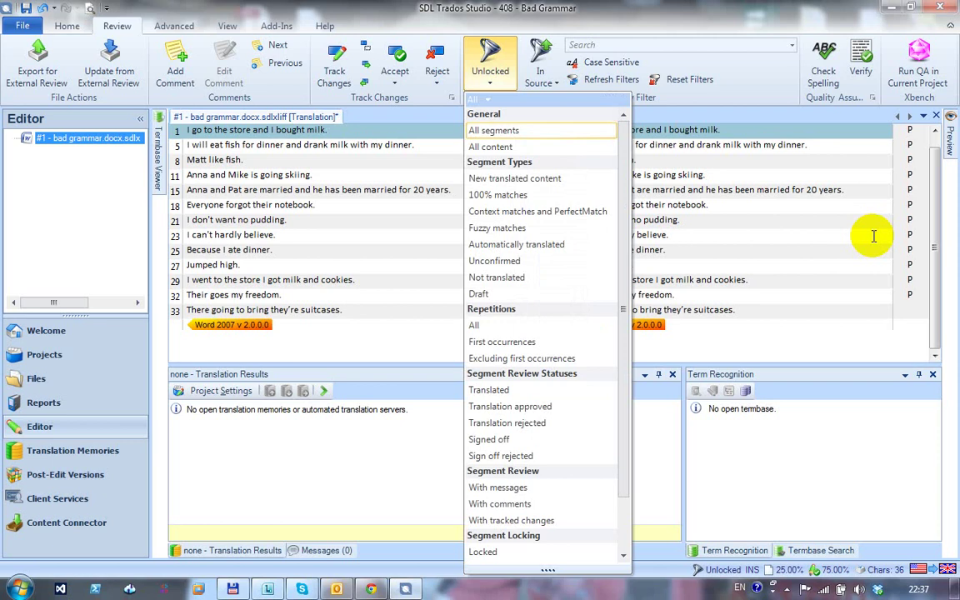
key(Return)
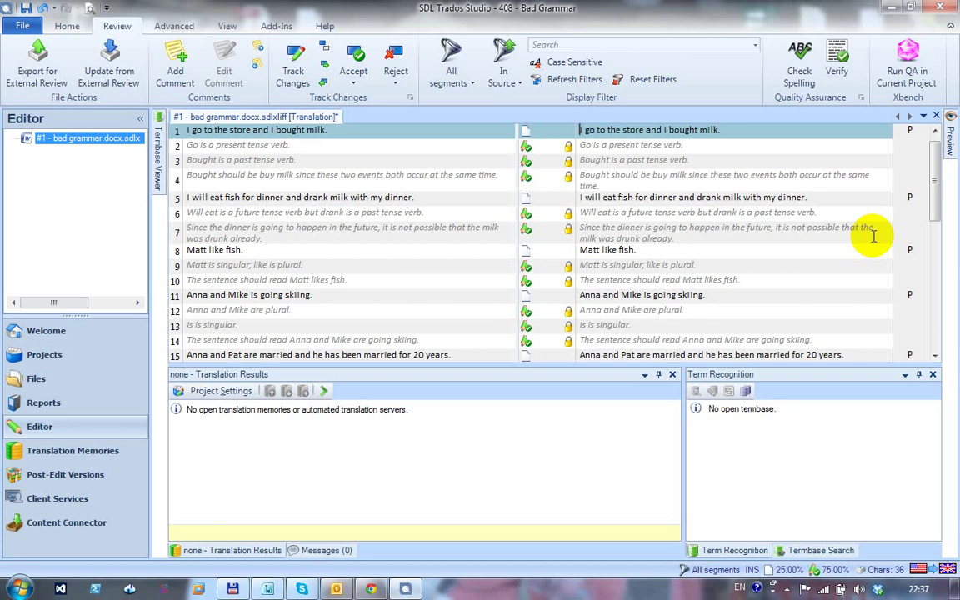
key(ctrl+a)
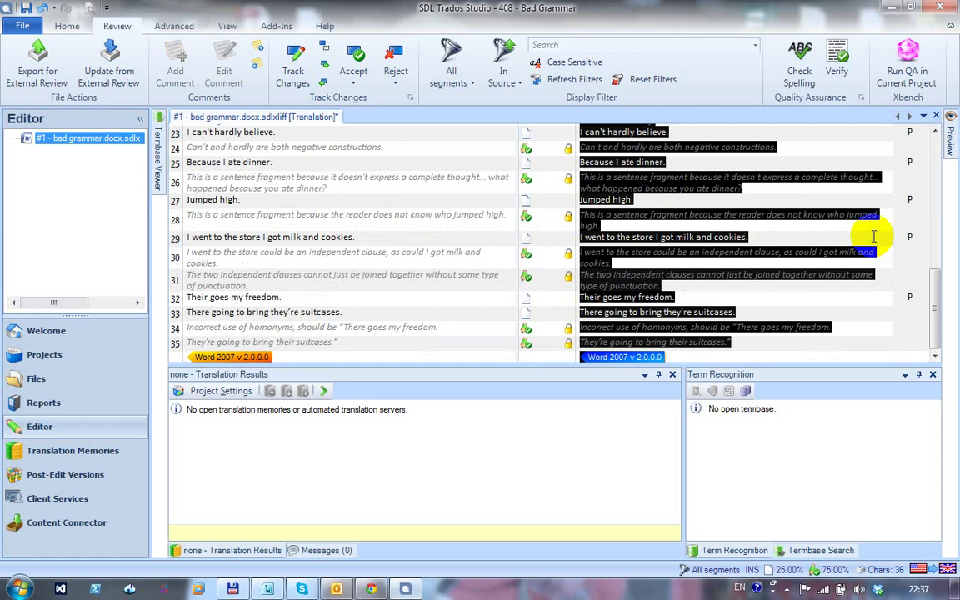
key(ctrl+l)
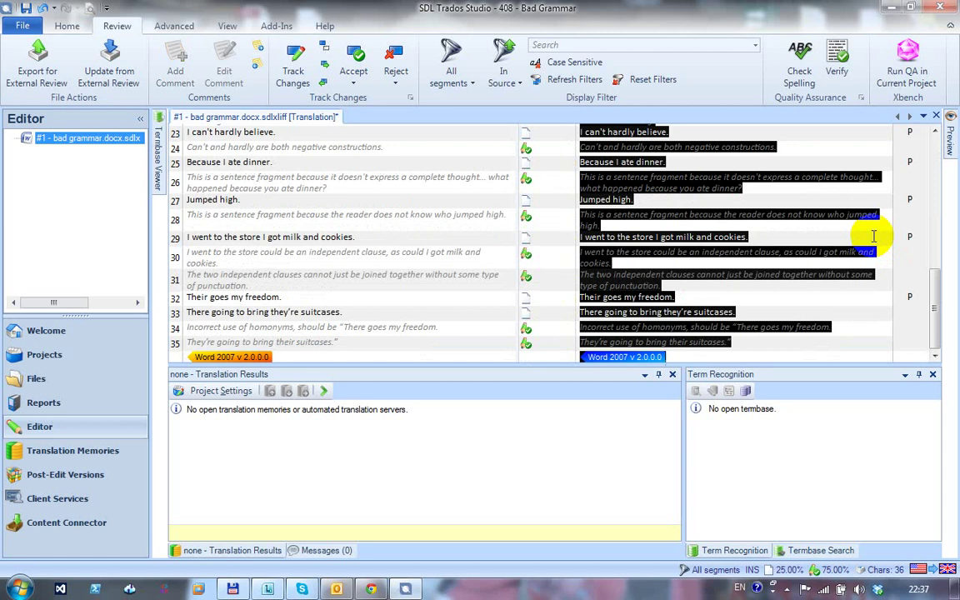
- Change the status of all selected segments to Not Translated and return to the start of the document
key(alt+h)
key(s)
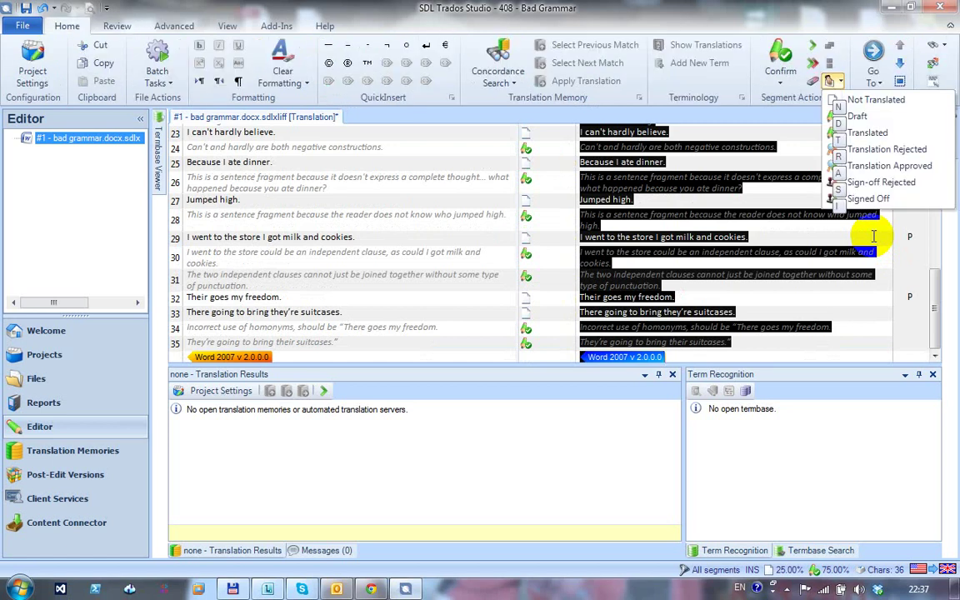
key(d)
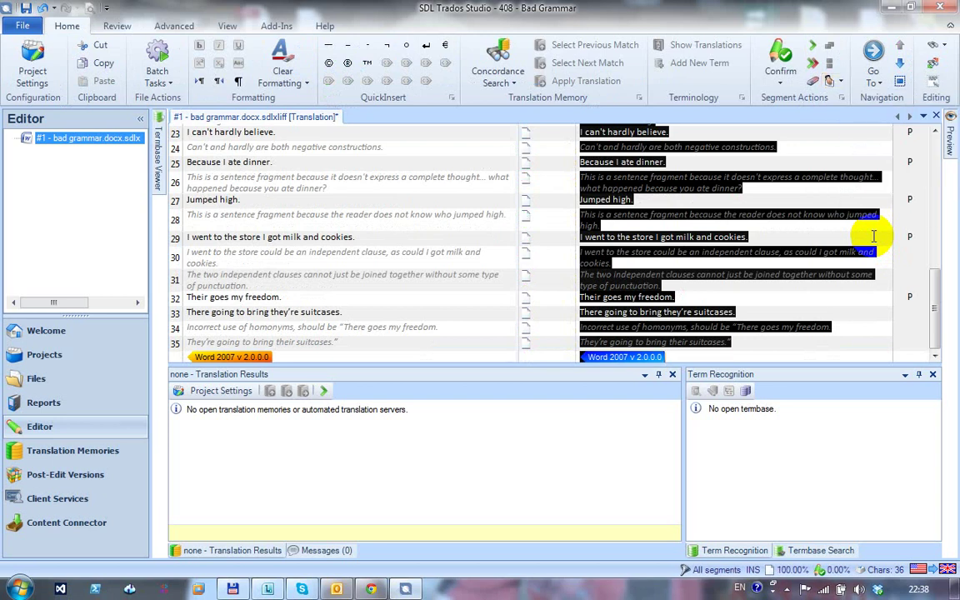
key(ctrl+Home)
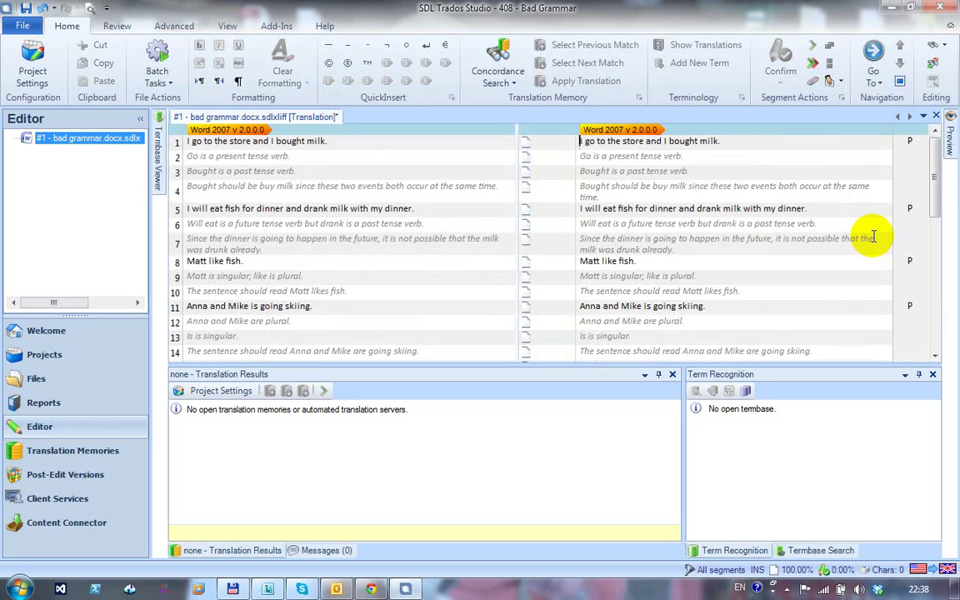